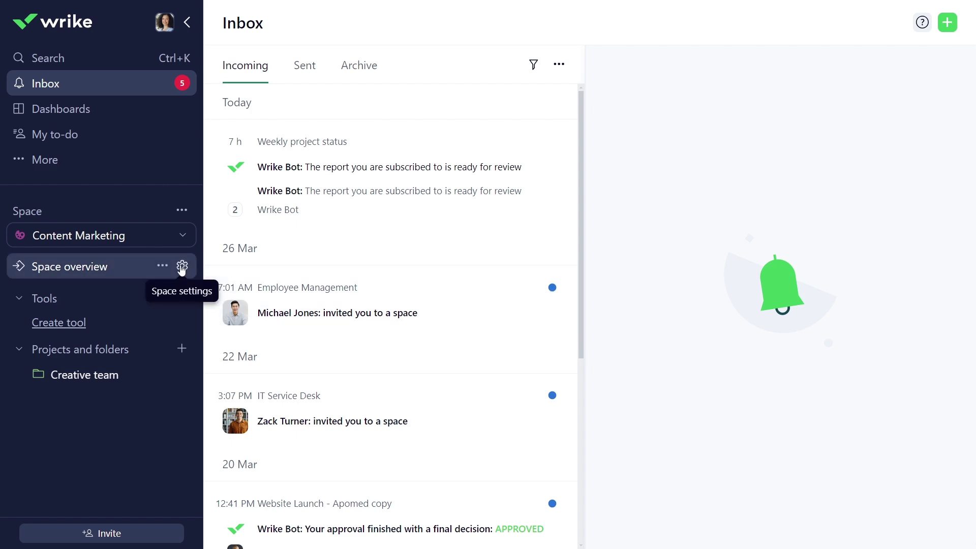
# Show the addable task workflows from the Content Marketing space's Workflows settings.
pyautogui.click(183, 267)
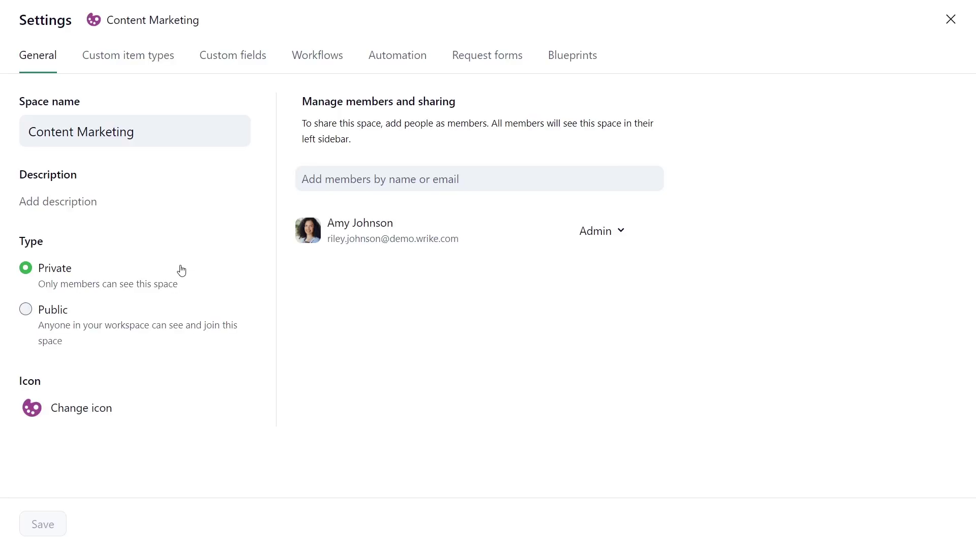
pyautogui.click(295, 59)
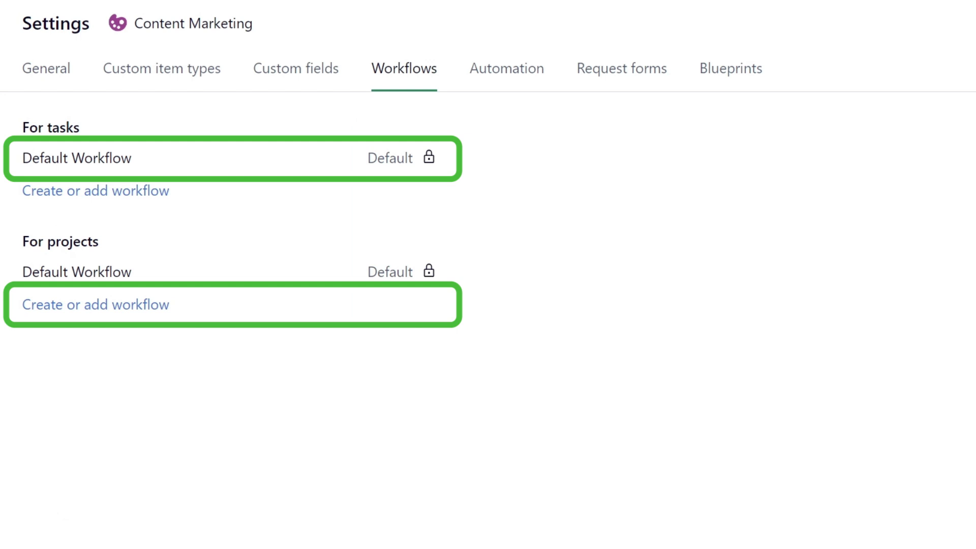
pyautogui.click(136, 190)
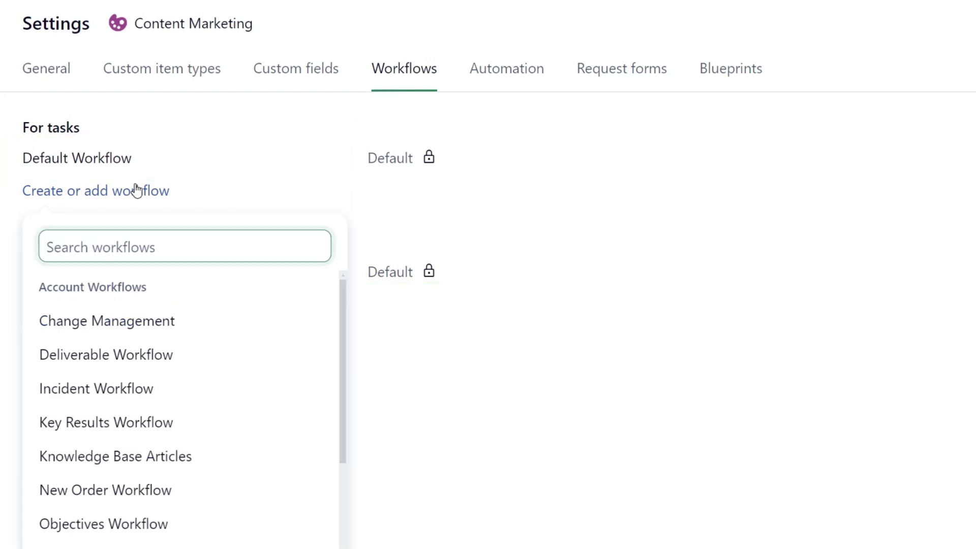
pyautogui.scroll(-2, 183, 411)
pyautogui.scroll(-2, 191, 423)
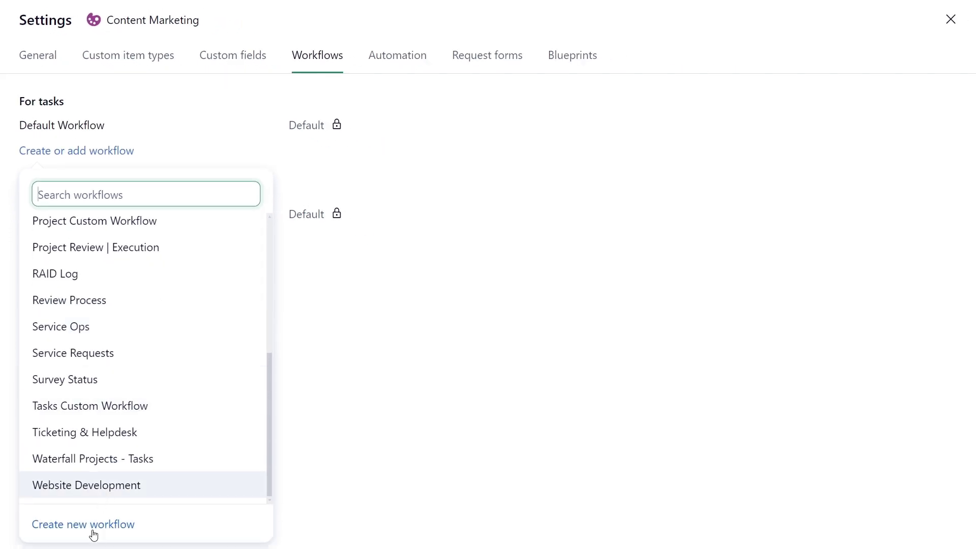
# Start a new Content Marketing workflow and turn the default Active status into a purple Requested status.
pyautogui.click(85, 524)
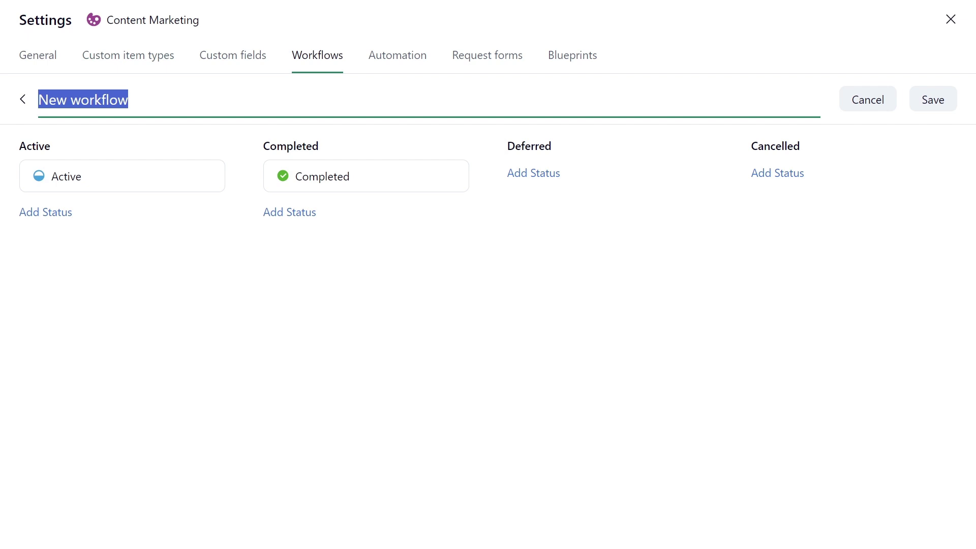
pyautogui.write('Content Marketing')
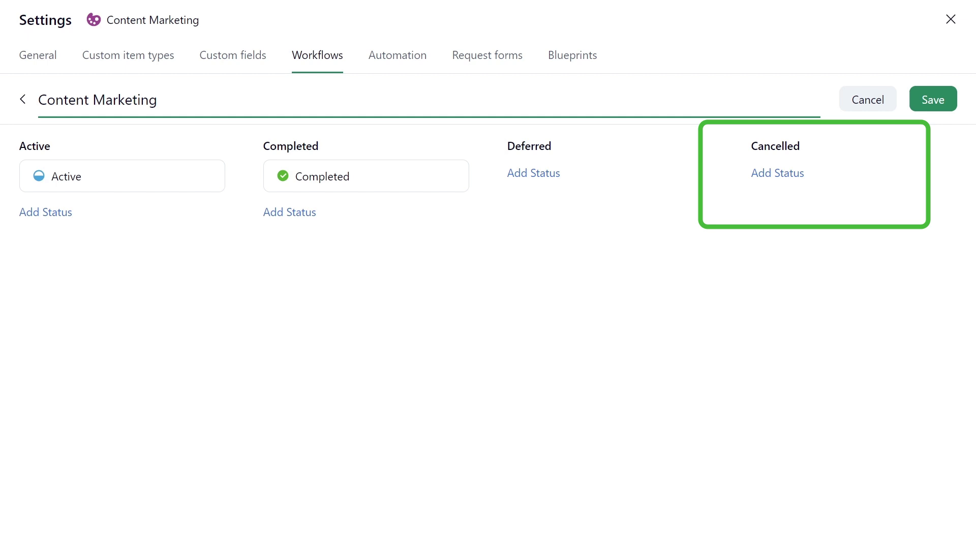
pyautogui.click(131, 181)
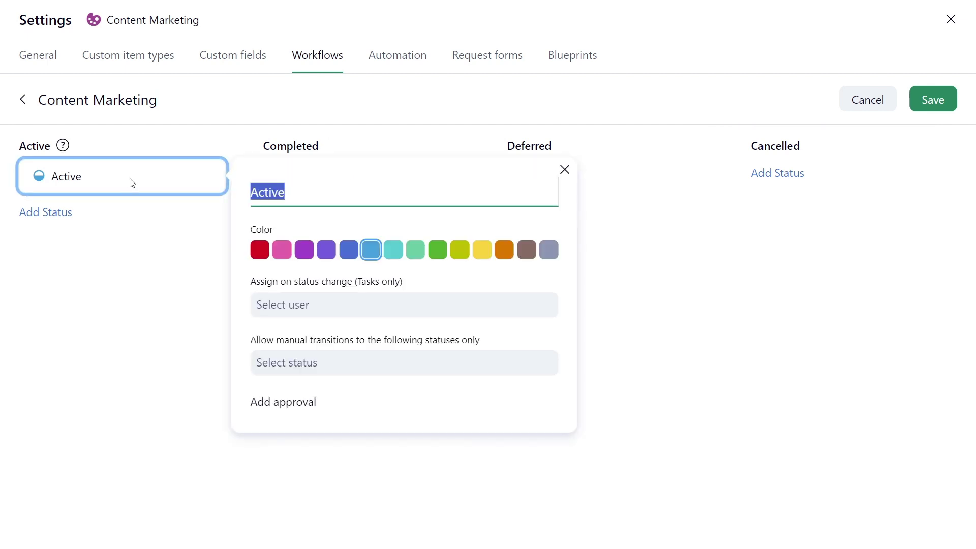
pyautogui.write('Requested')
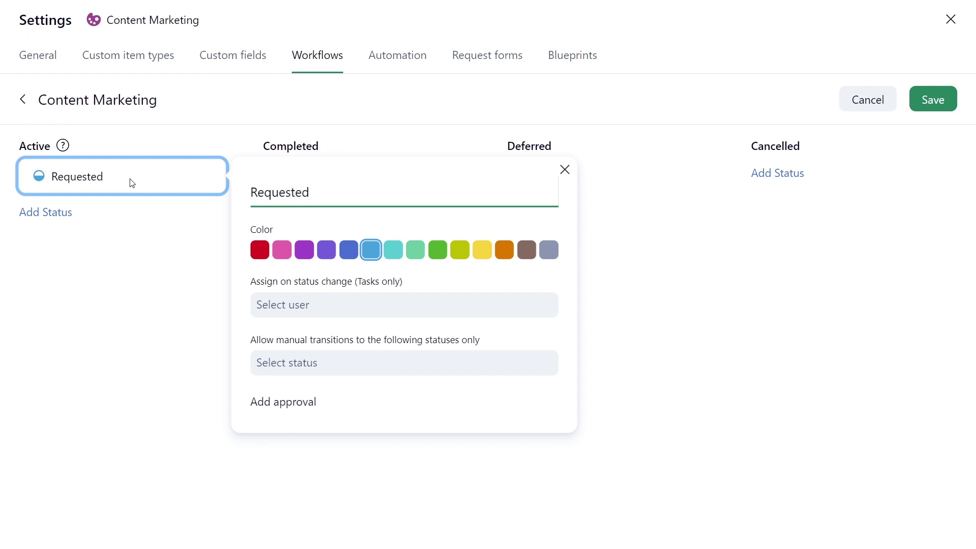
pyautogui.click(311, 251)
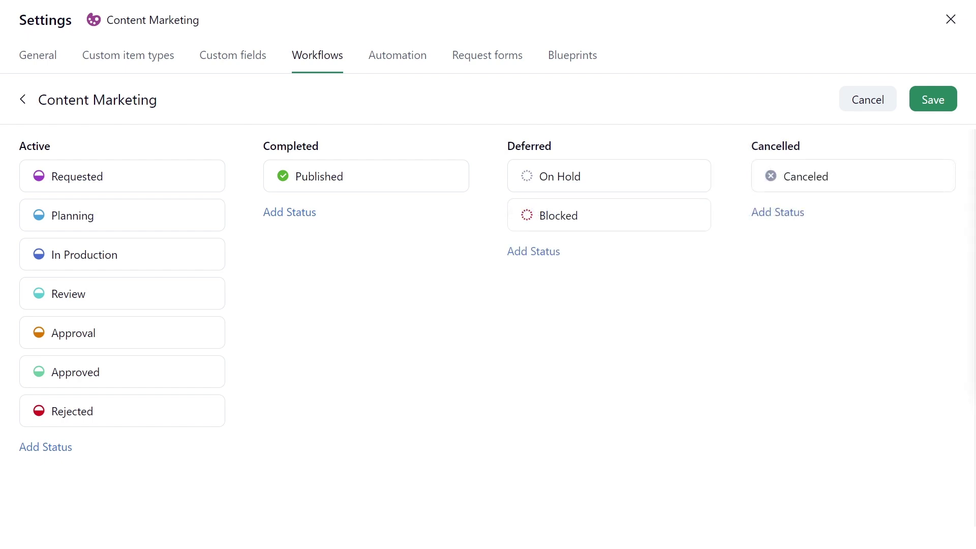
# Reorder On Hold below Blocked and assign Requested tasks to a team member.
pyautogui.moveTo(634, 183); pyautogui.dragTo(628, 237)
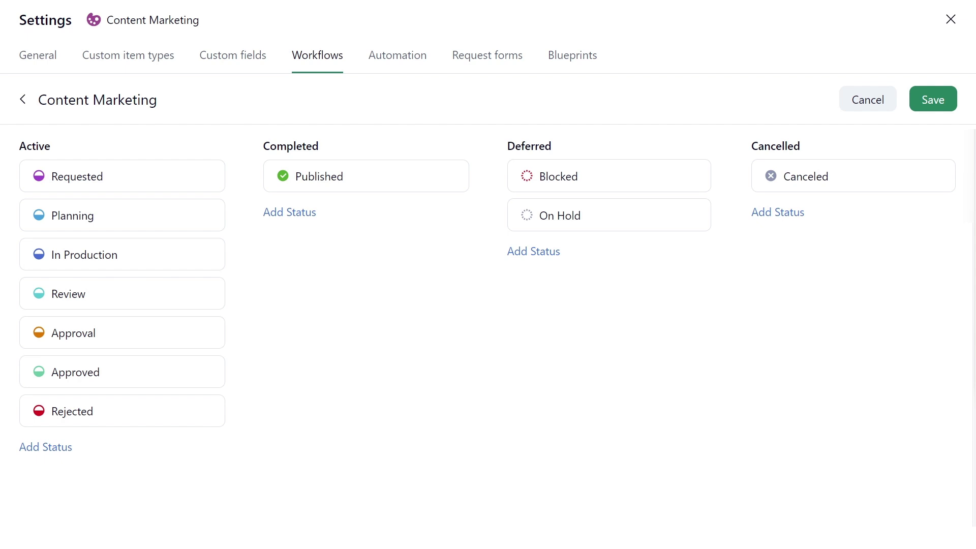
pyautogui.click(122, 177)
pyautogui.click(265, 302)
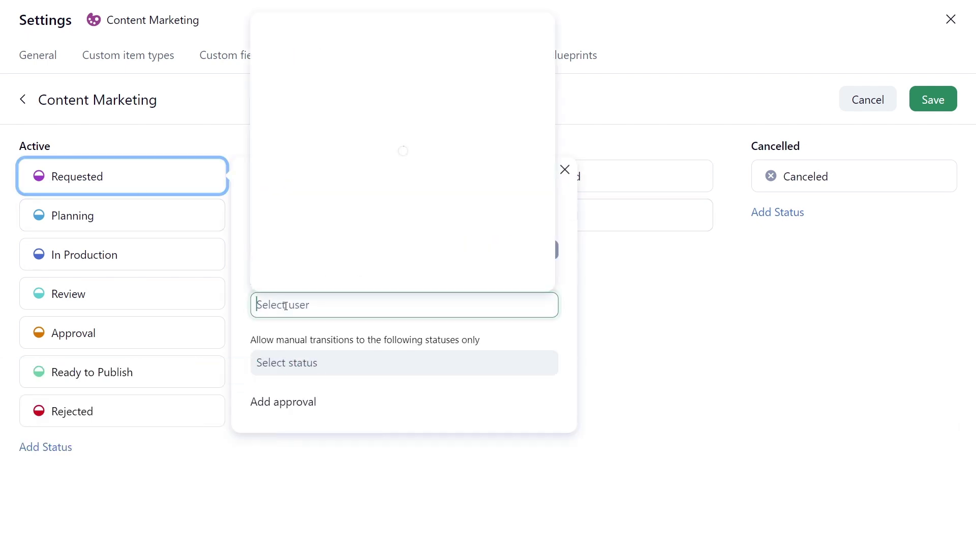
pyautogui.click(330, 87)
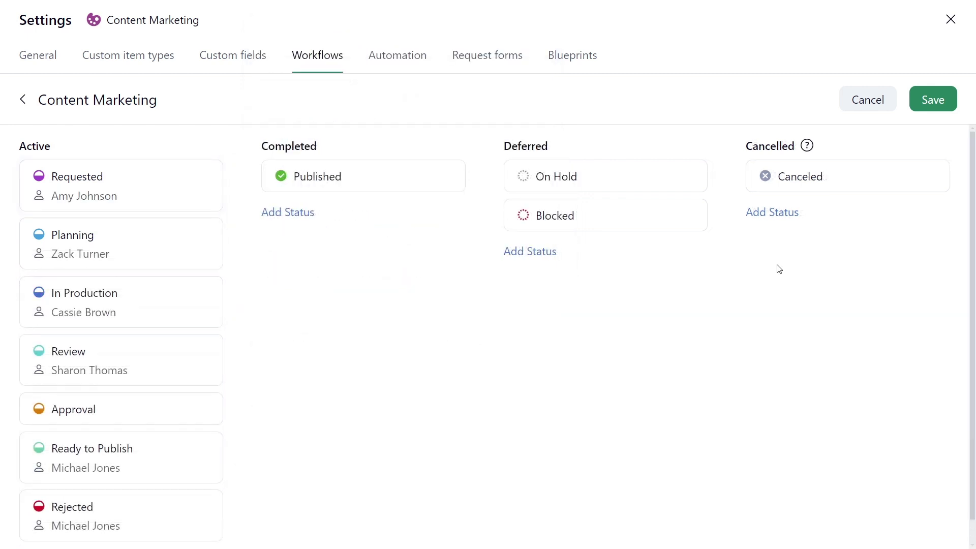
# Allow Requested to move only to Planning, On Hold and Canceled.
pyautogui.click(147, 176)
pyautogui.click(290, 365)
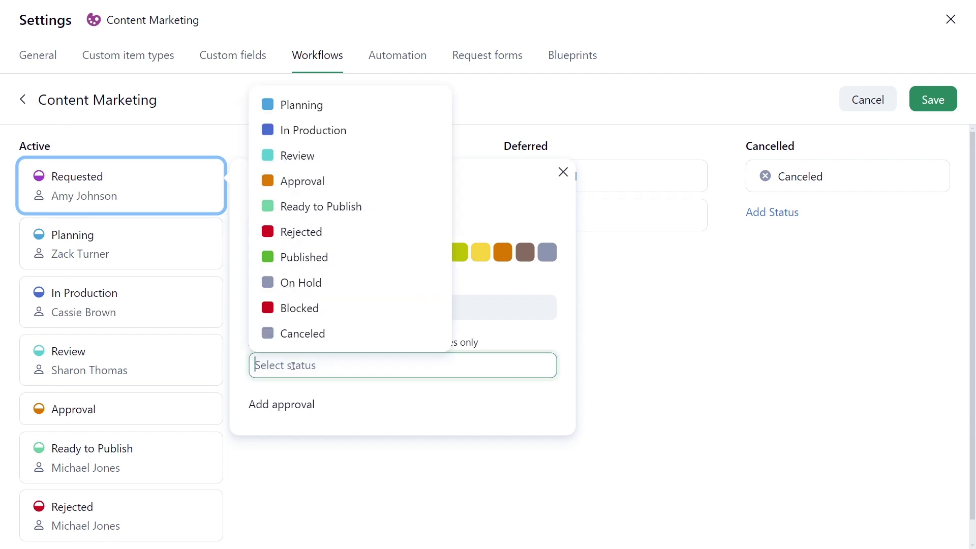
pyautogui.click(298, 106)
pyautogui.click(329, 283)
pyautogui.click(327, 333)
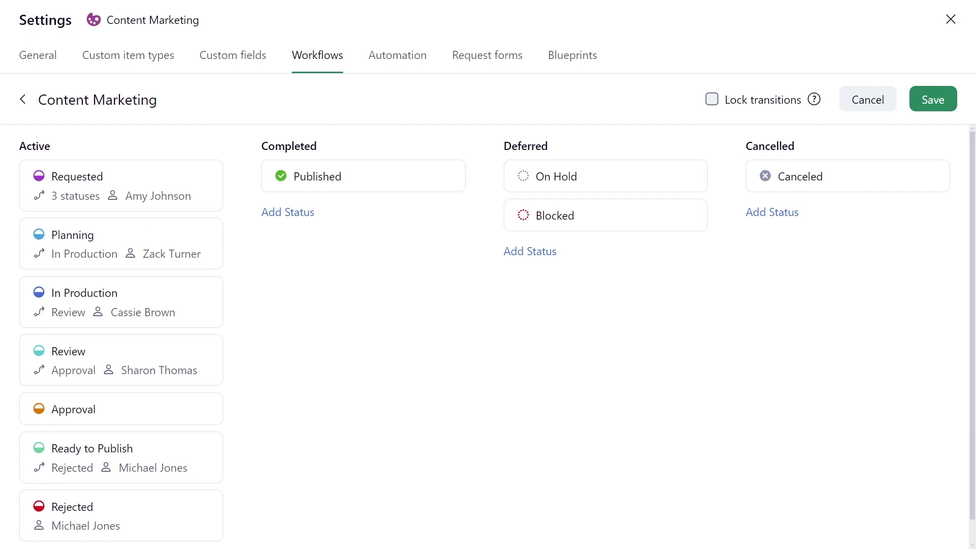
pyautogui.click(190, 416)
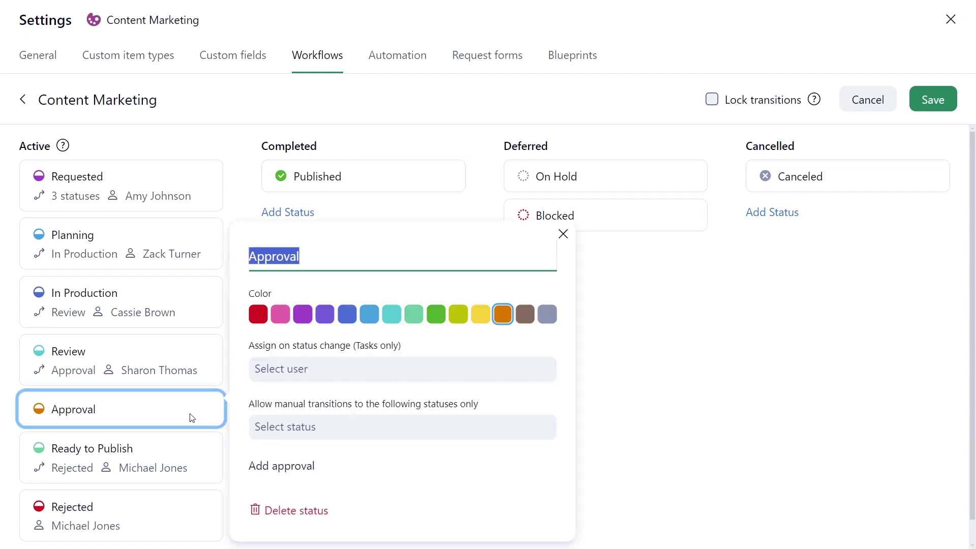
pyautogui.click(281, 465)
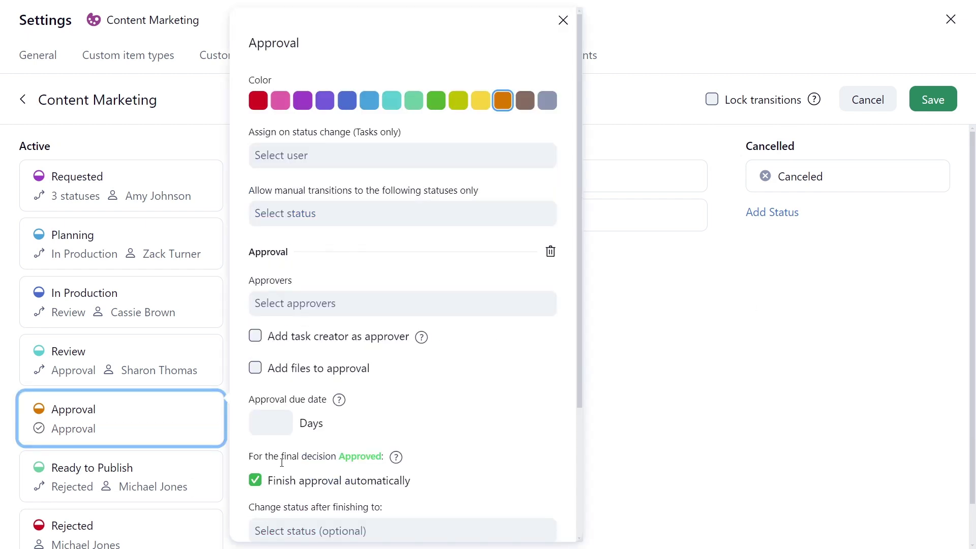
pyautogui.click(312, 304)
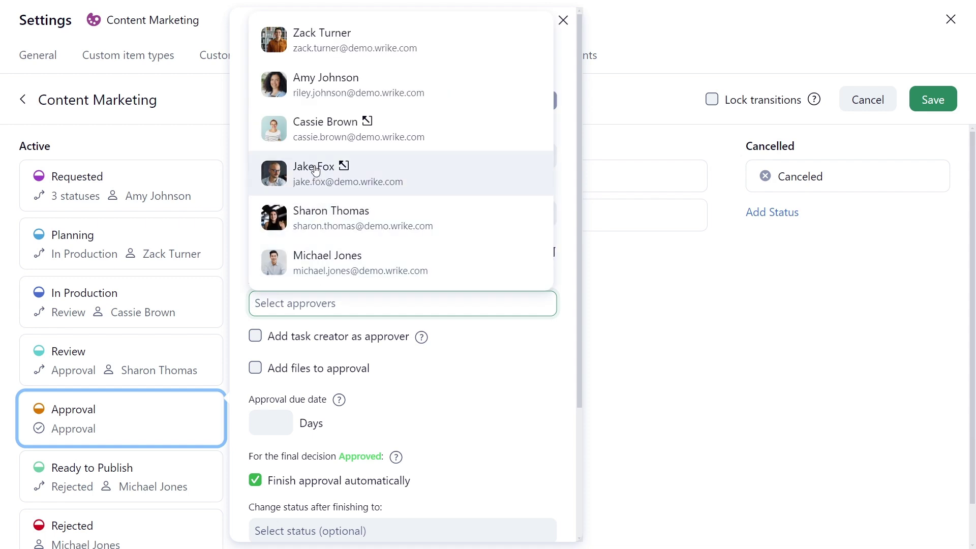
pyautogui.click(316, 165)
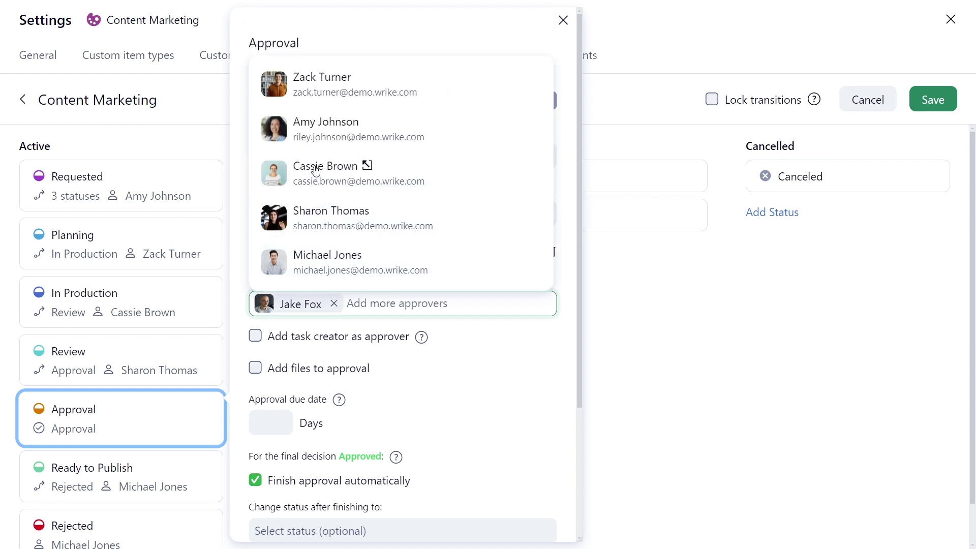
pyautogui.click(278, 424)
pyautogui.write('2')
pyautogui.scroll(-1, 436, 473)
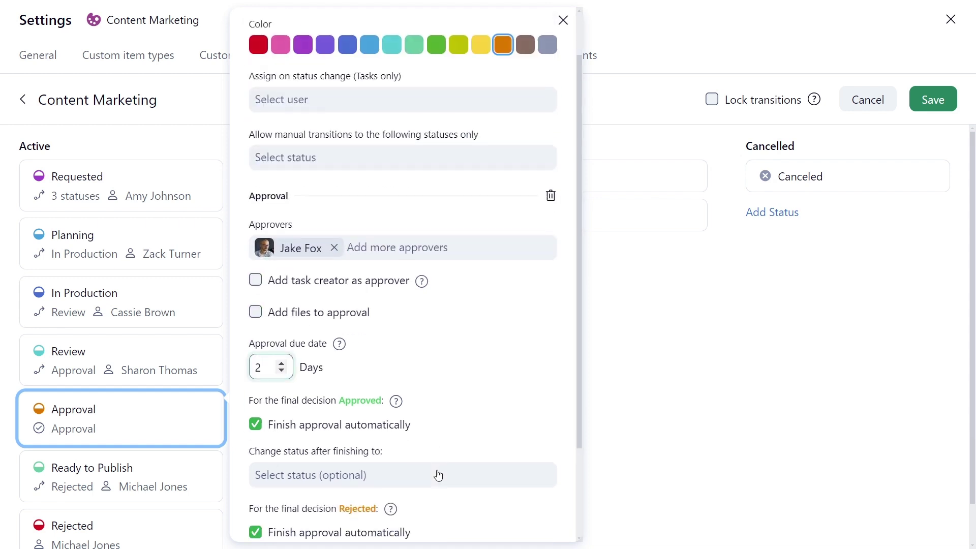
pyautogui.scroll(-2, 435, 473)
# Route approved tasks to Ready to Publish and rejected ones to Rejected.
pyautogui.click(375, 357)
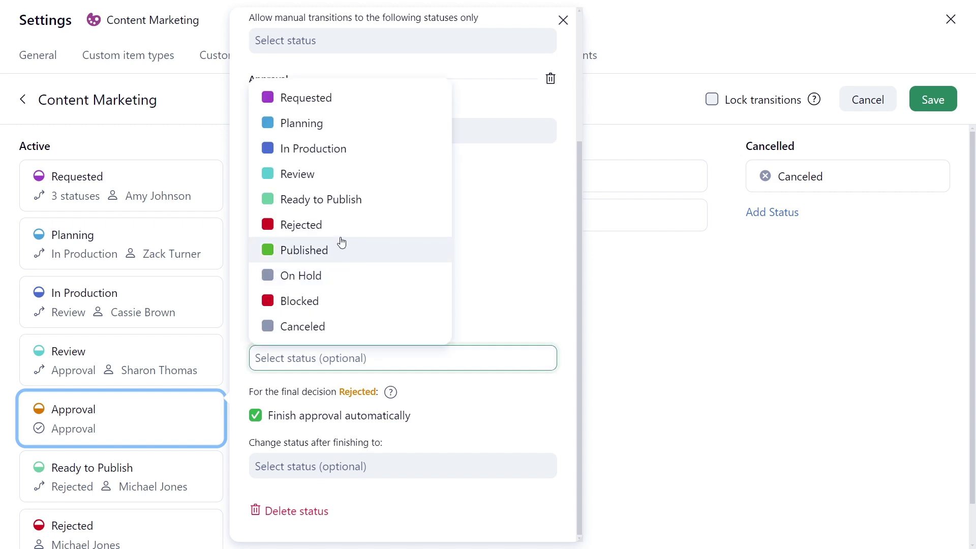
pyautogui.click(337, 205)
pyautogui.click(312, 466)
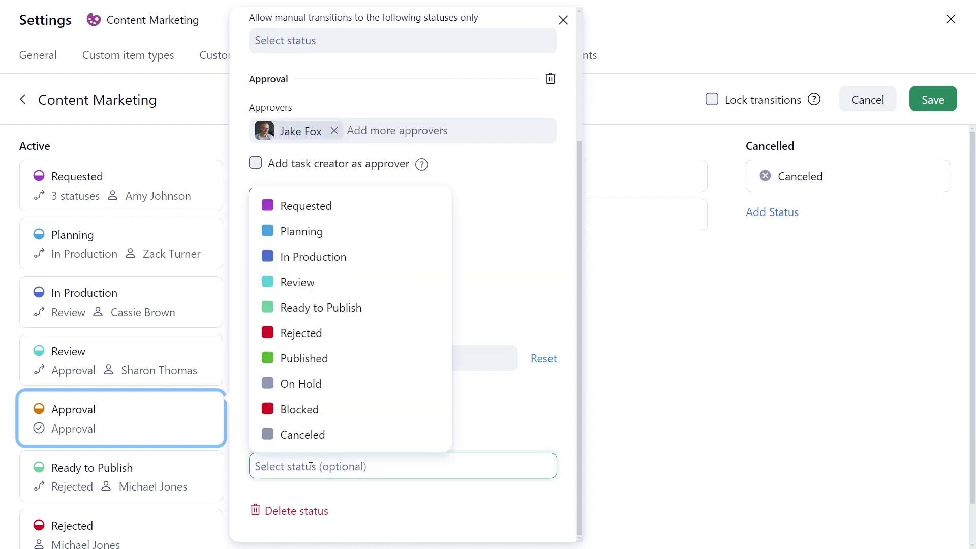
pyautogui.click(320, 336)
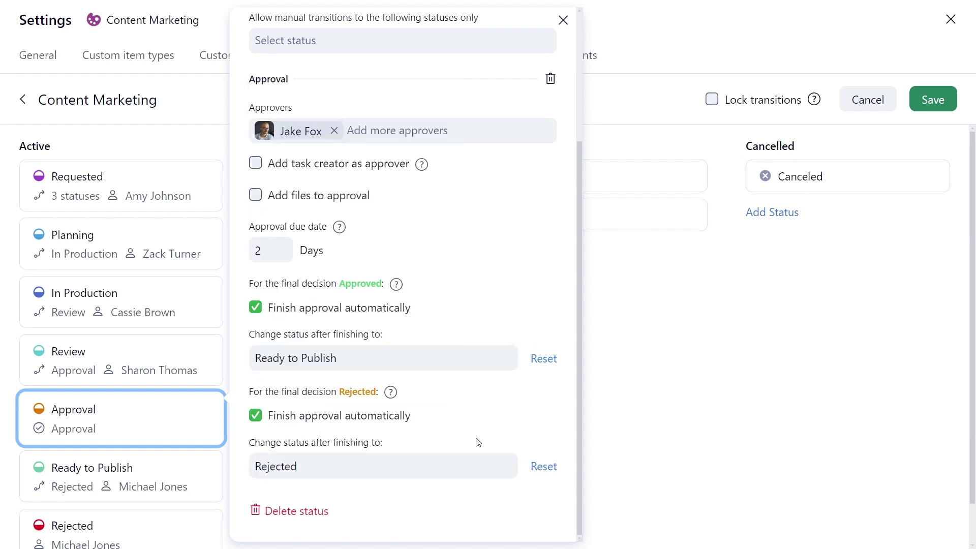
# Save the workflow and set Content Marketing as the space's default task workflow.
pyautogui.click(932, 112)
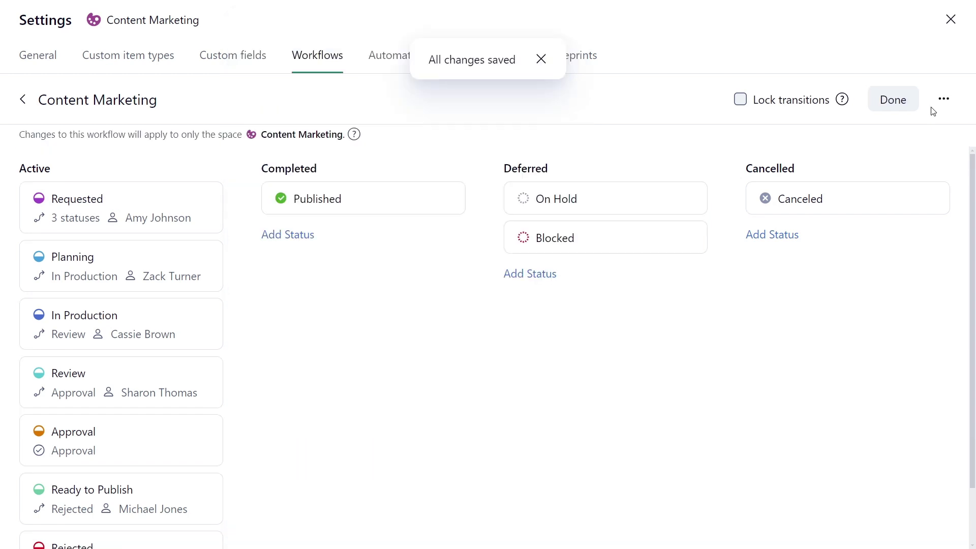
pyautogui.click(897, 109)
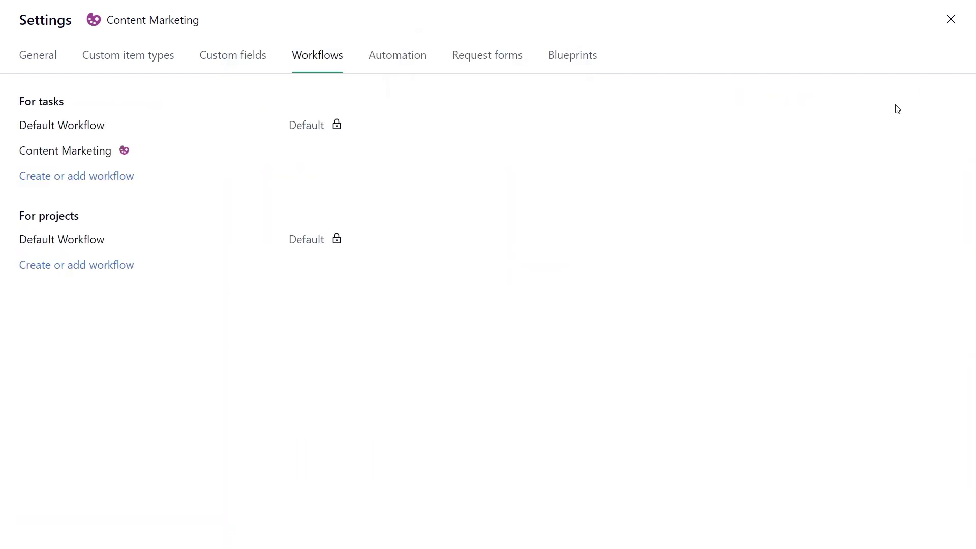
pyautogui.moveTo(181, 151)
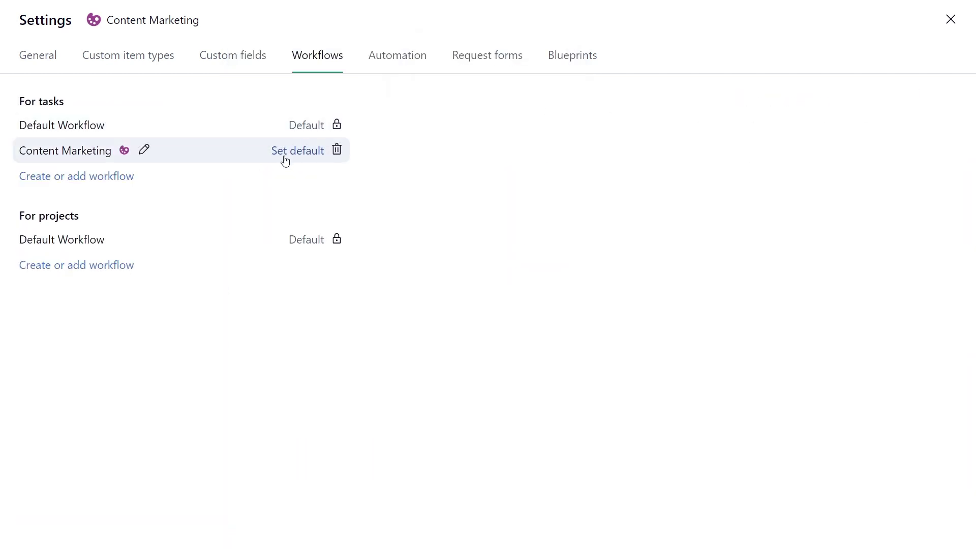
pyautogui.click(285, 153)
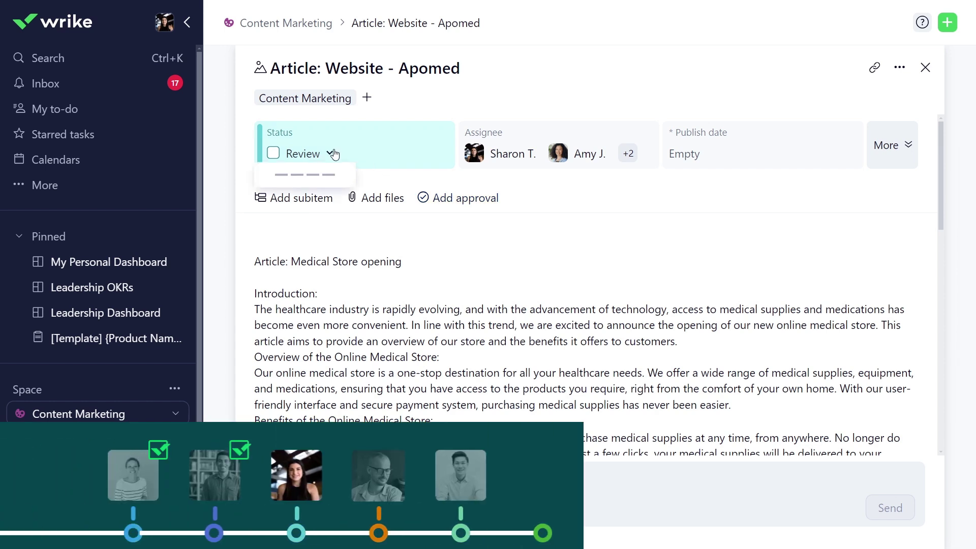
# Change the Article: Website - Apomed task's status from Review to Approval.
pyautogui.click(332, 153)
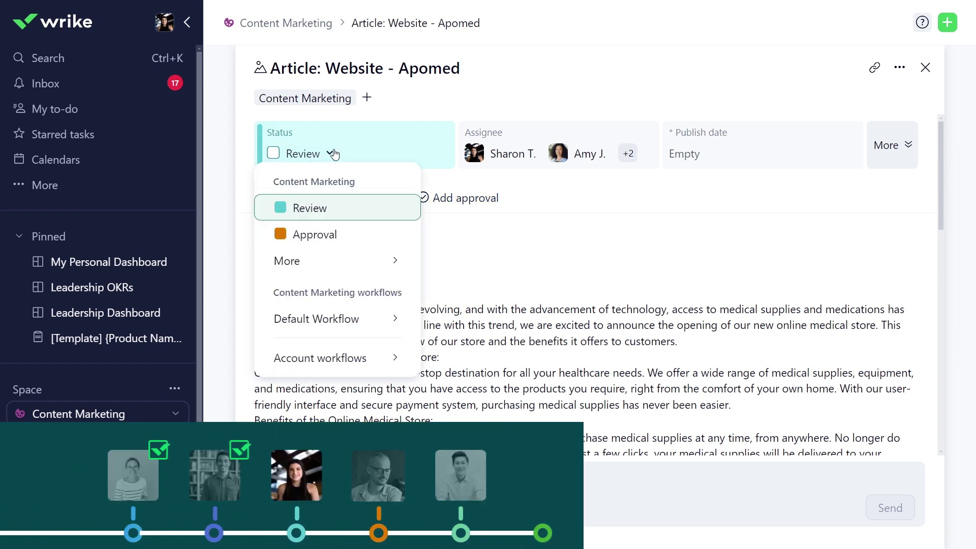
pyautogui.click(323, 236)
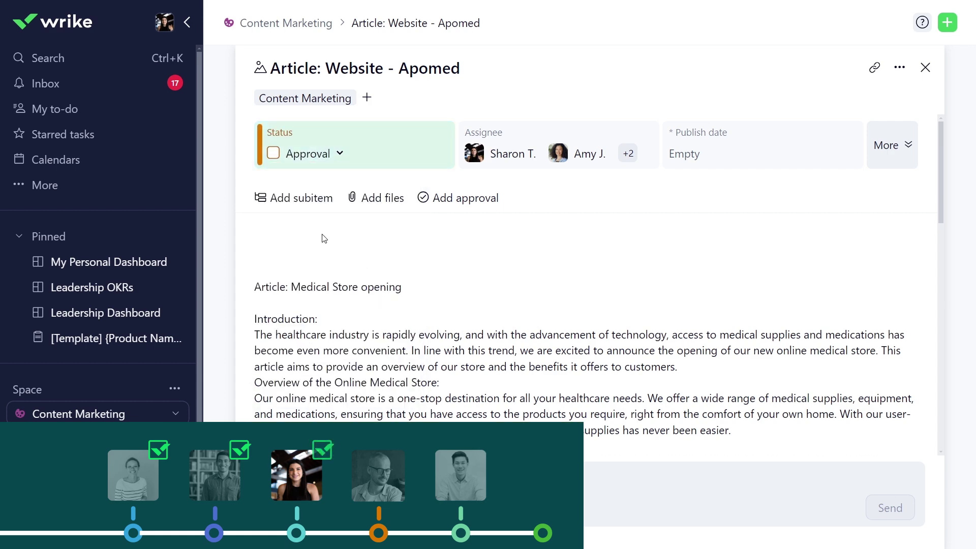
pyautogui.scroll(-10, 323, 235)
pyautogui.scroll(-5, 322, 236)
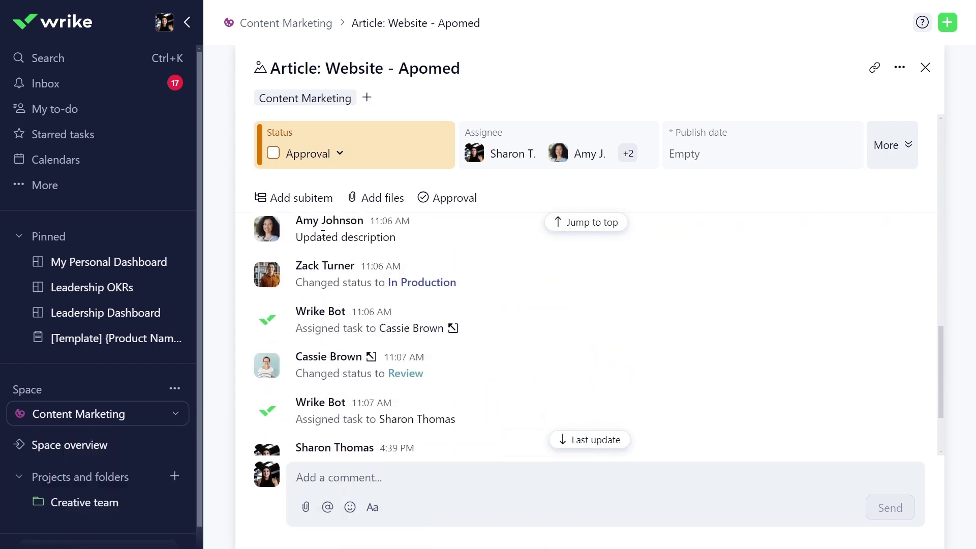
pyautogui.scroll(-3, 324, 238)
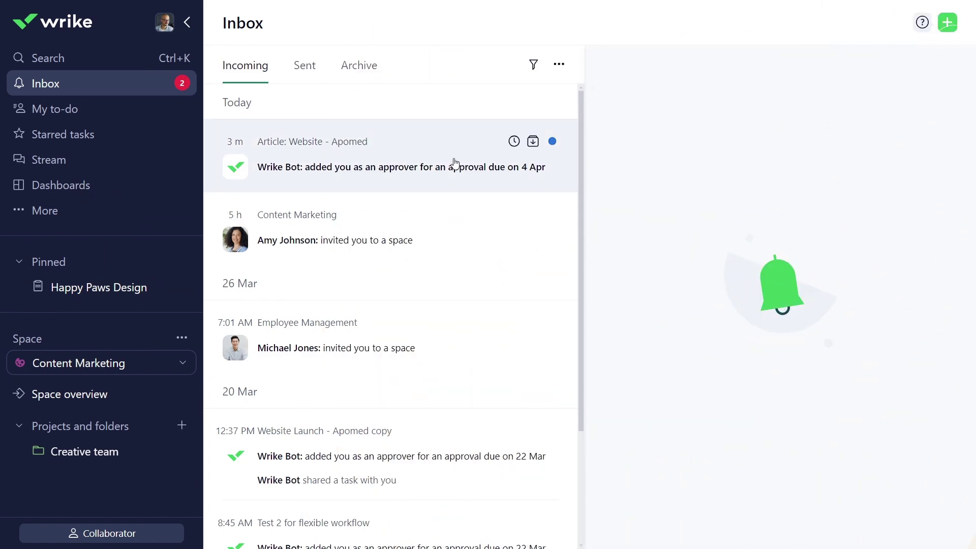
# Approve the Apomed article from the inbox approval request without sending a comment.
pyautogui.click(451, 164)
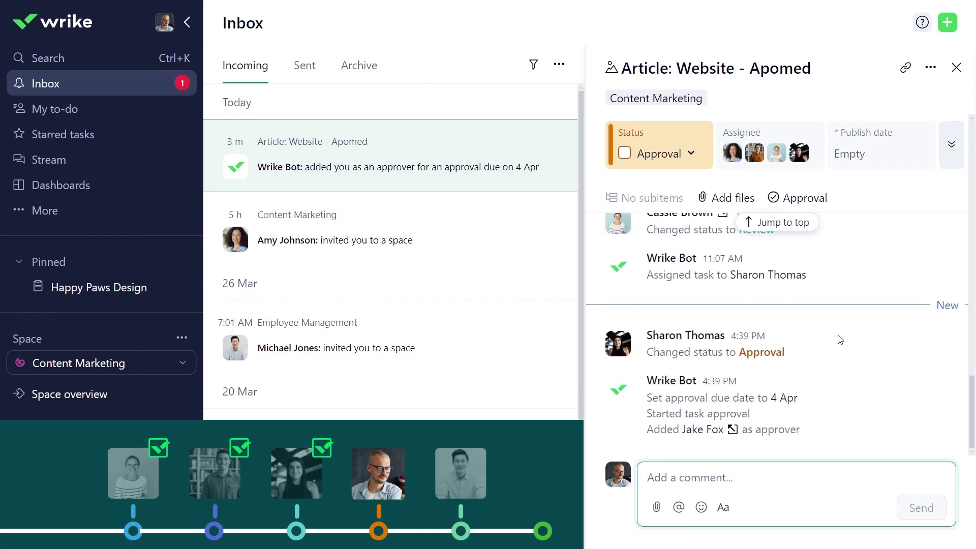
pyautogui.scroll(10, 840, 340)
pyautogui.scroll(10, 839, 339)
pyautogui.scroll(5, 840, 339)
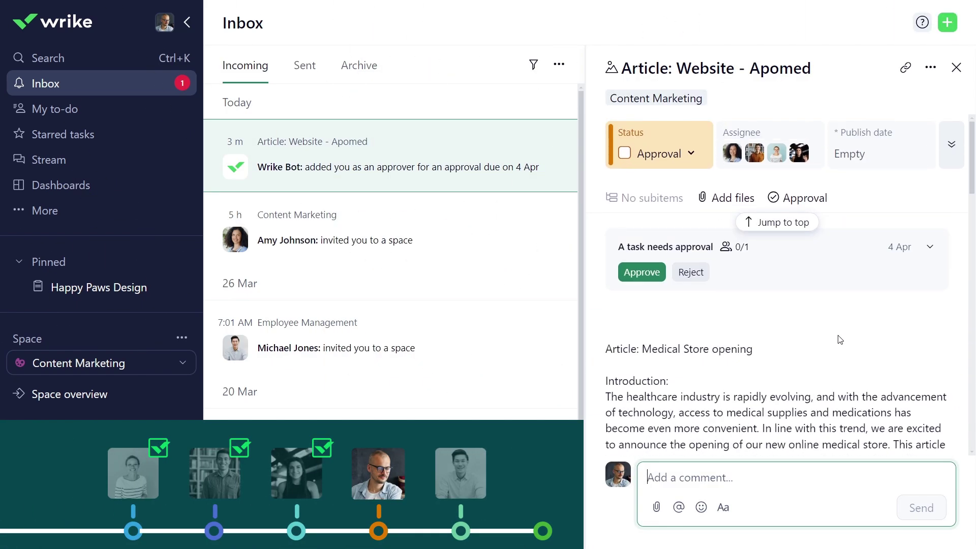
pyautogui.click(642, 273)
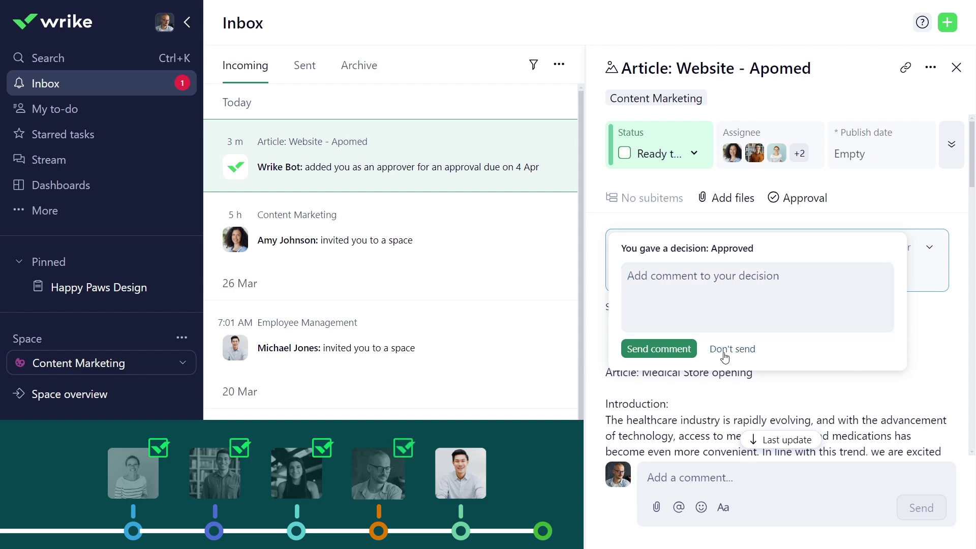
pyautogui.click(729, 349)
pyautogui.scroll(-1, 725, 353)
pyautogui.scroll(-5, 724, 353)
pyautogui.scroll(-10, 724, 353)
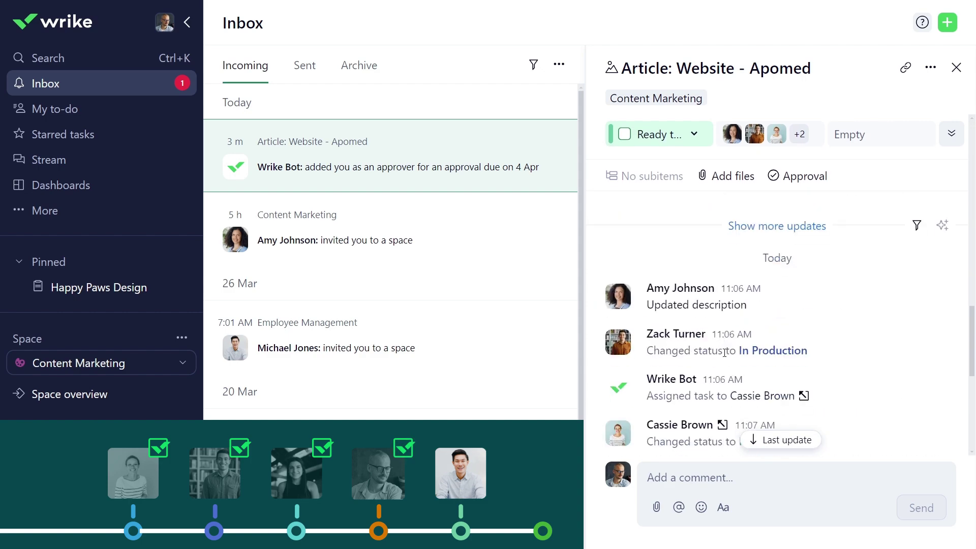
pyautogui.scroll(-5, 725, 355)
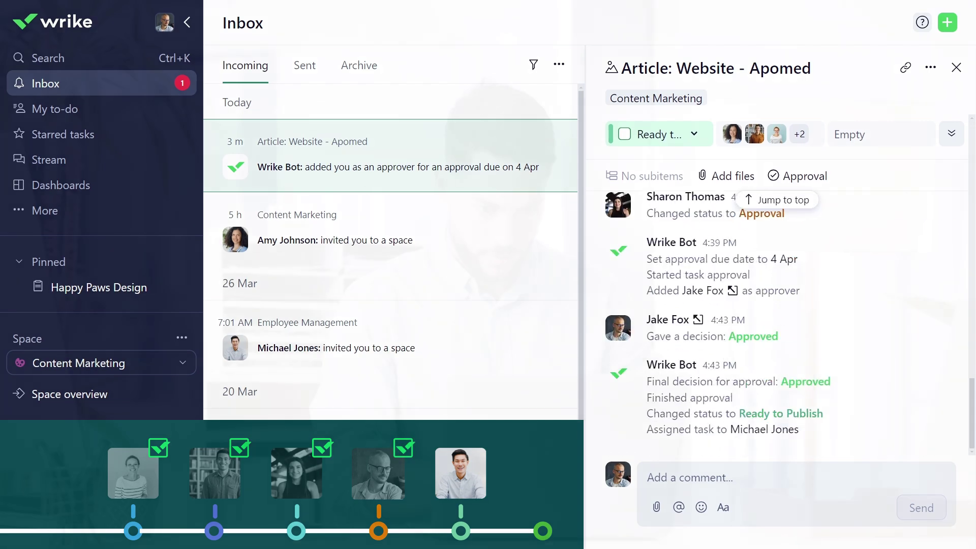